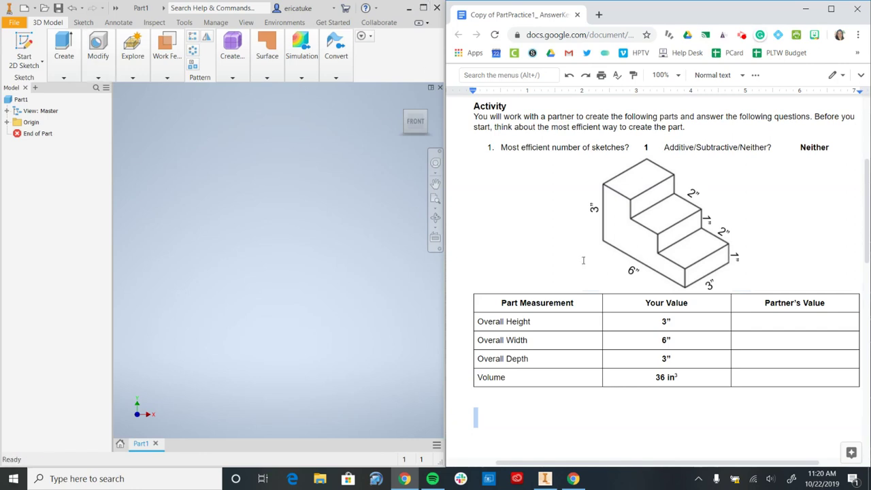
# Review the staircase drawing and its volume answer units in the worksheet.
pyautogui.click(677, 204)
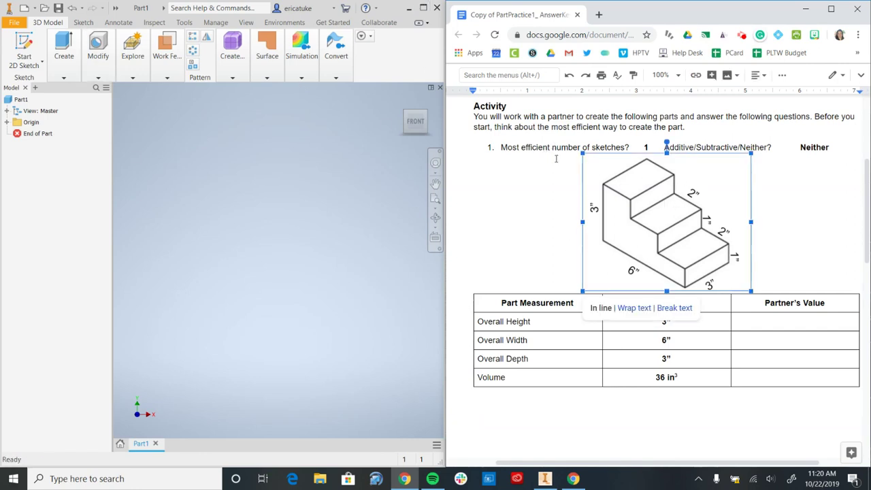
pyautogui.click(536, 148)
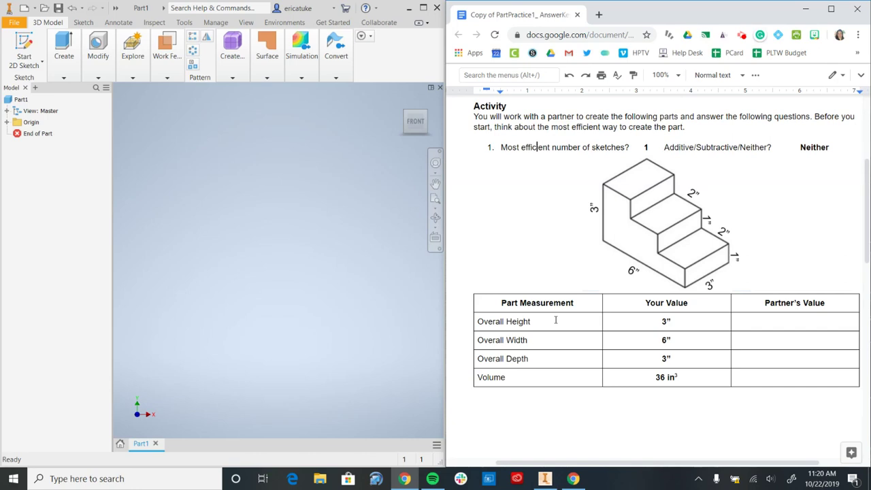
pyautogui.moveTo(678, 373); pyautogui.dragTo(657, 385)
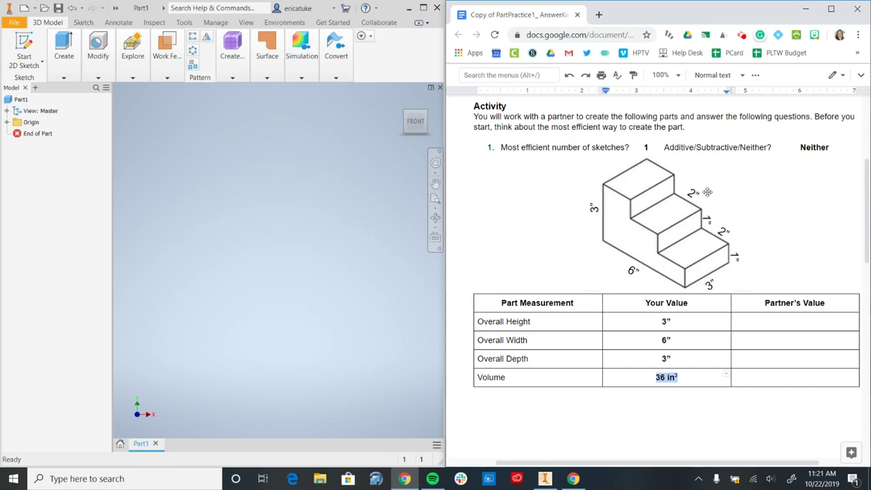
pyautogui.click(659, 376)
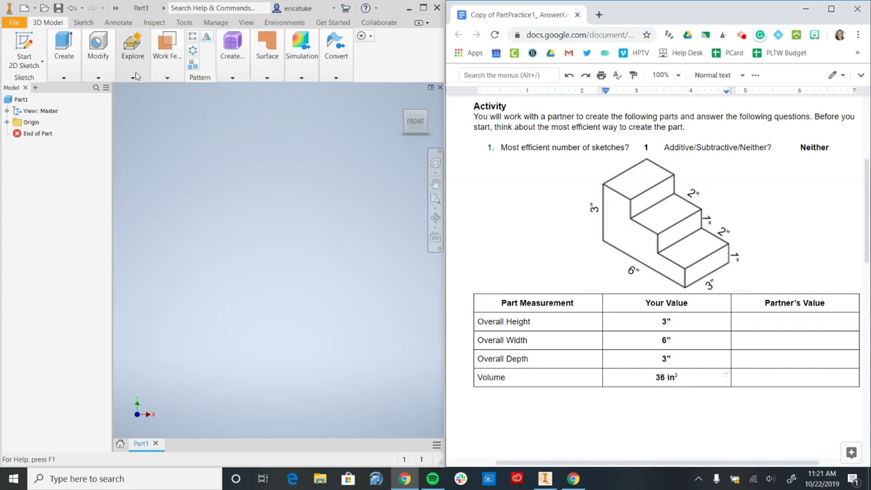
# Start a new 2D sketch on the XY origin plane in Inventor.
pyautogui.click(154, 10)
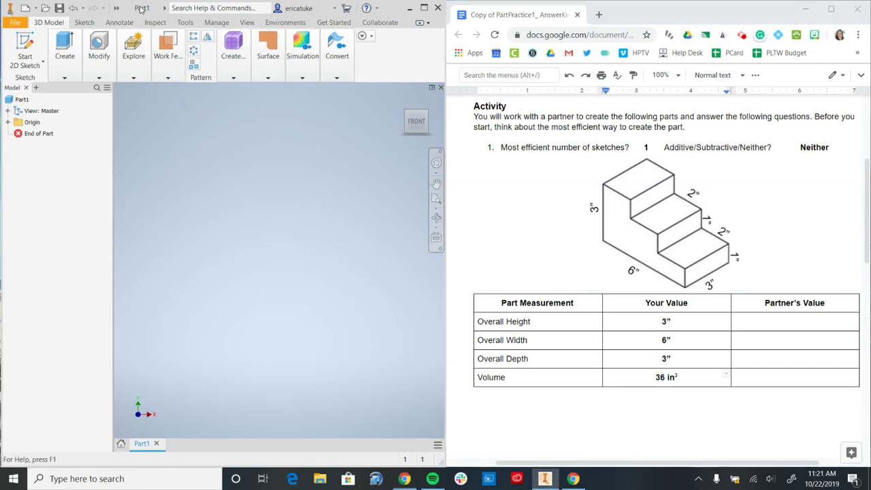
pyautogui.click(29, 46)
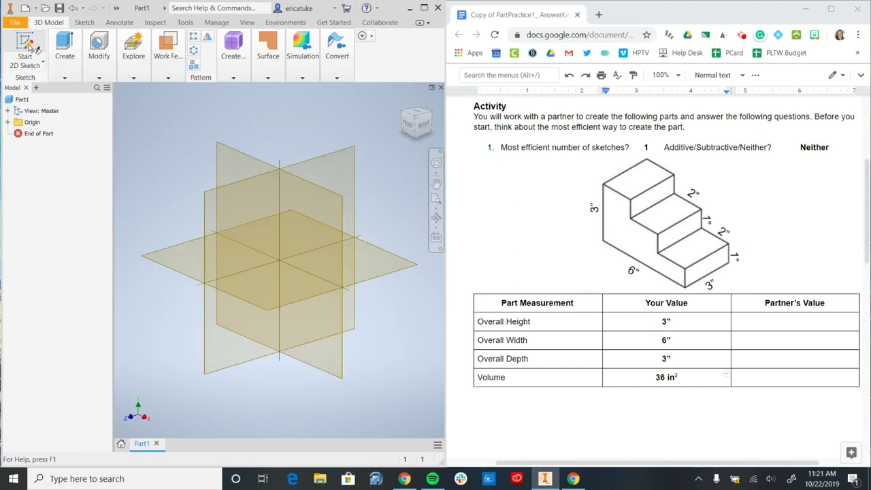
pyautogui.click(234, 156)
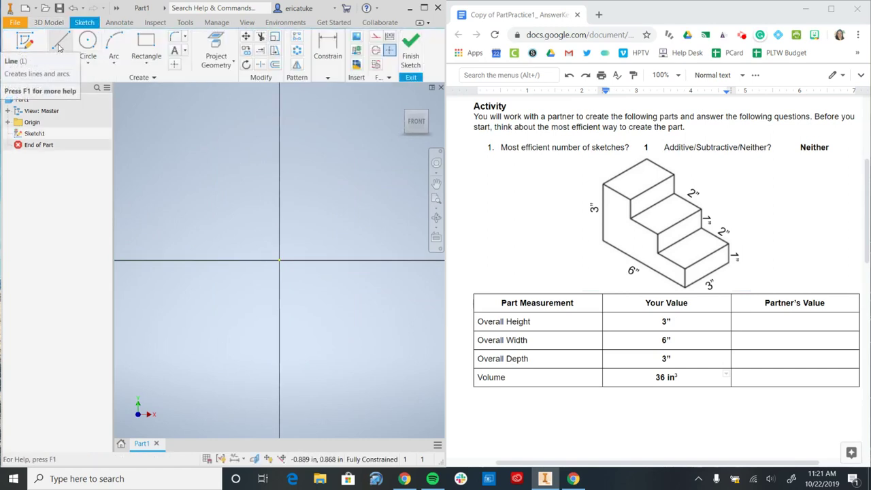
# Draw a closed three-step staircase outline of lines starting and ending at the origin.
pyautogui.click(60, 44)
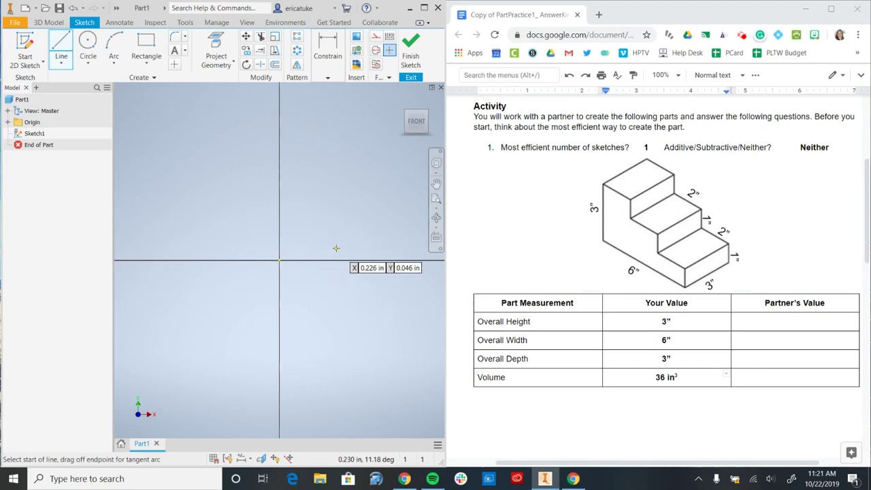
pyautogui.moveTo(266, 254)
pyautogui.mouseDown(button='middle')
pyautogui.moveTo(206, 263)
pyautogui.moveTo(177, 281)
pyautogui.mouseUp(button='middle')
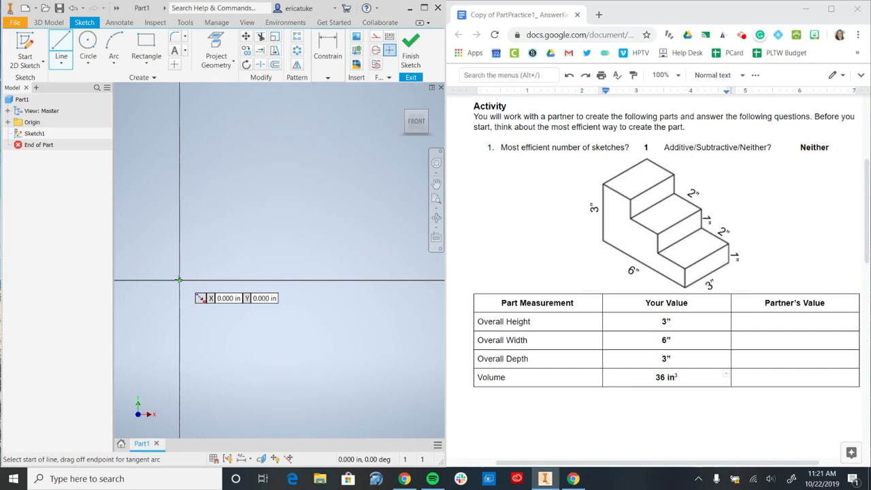
pyautogui.click(179, 280)
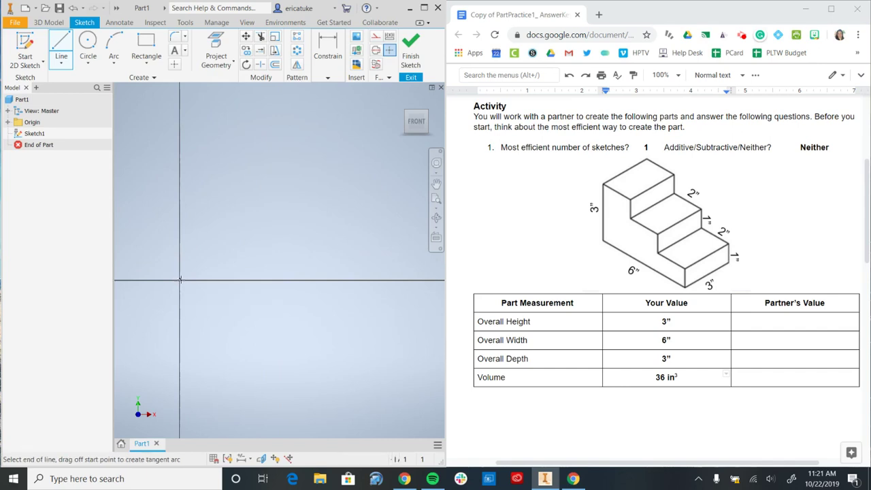
pyautogui.click(179, 129)
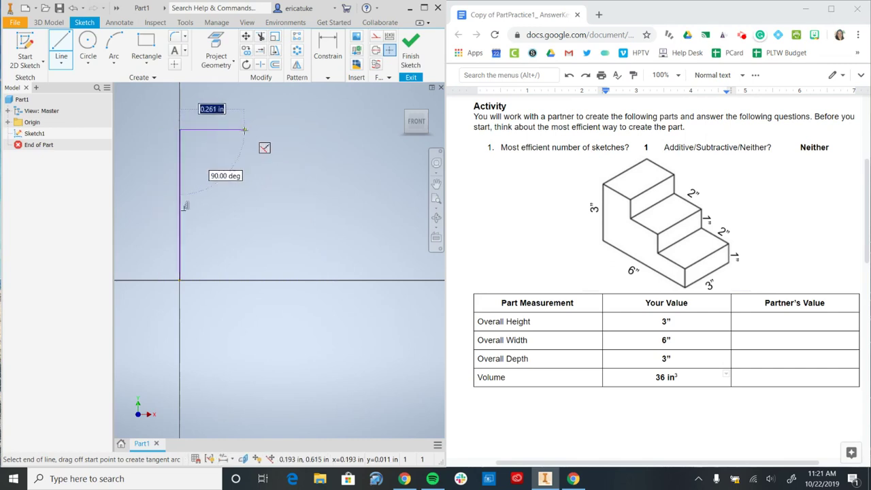
pyautogui.click(245, 188)
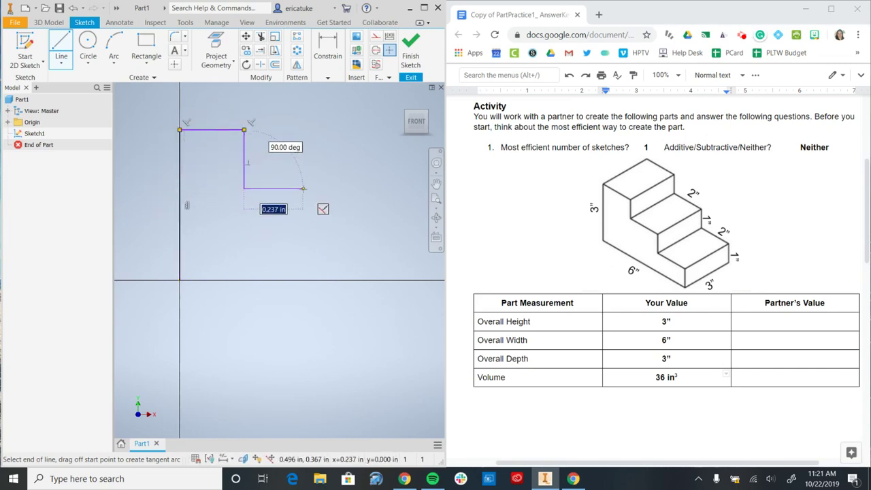
pyautogui.click(302, 188)
pyautogui.click(303, 237)
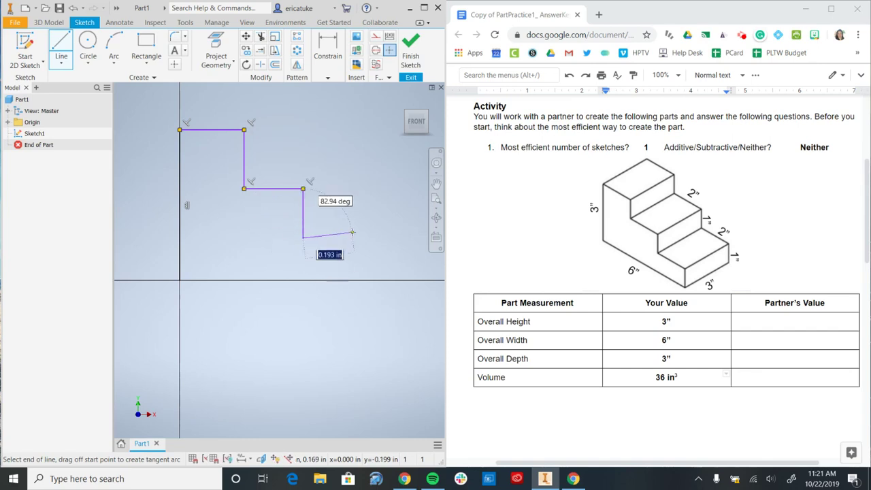
pyautogui.click(355, 237)
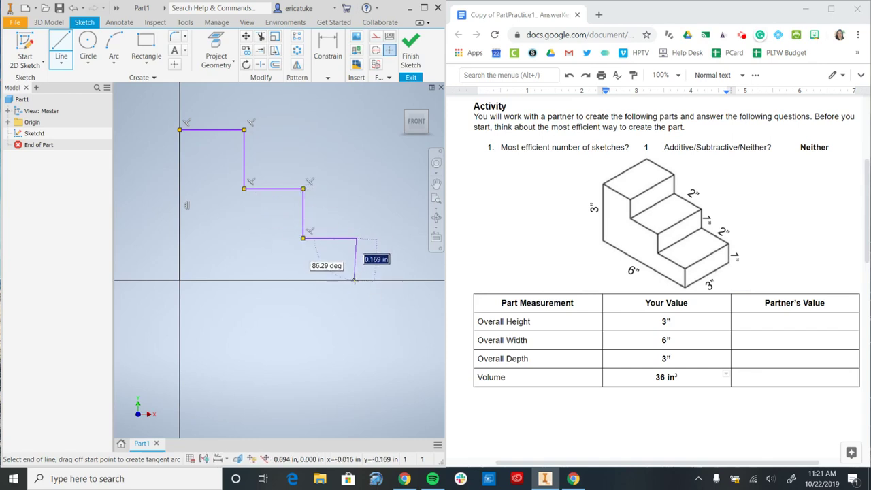
pyautogui.click(355, 279)
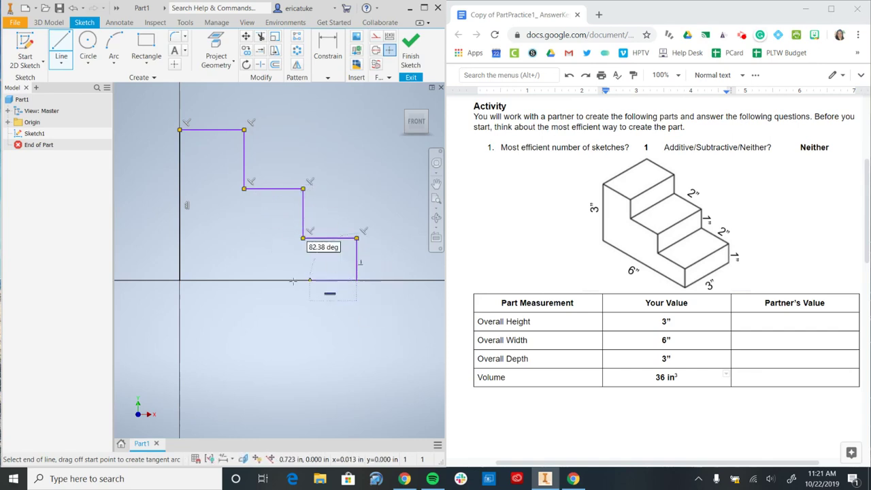
pyautogui.click(179, 284)
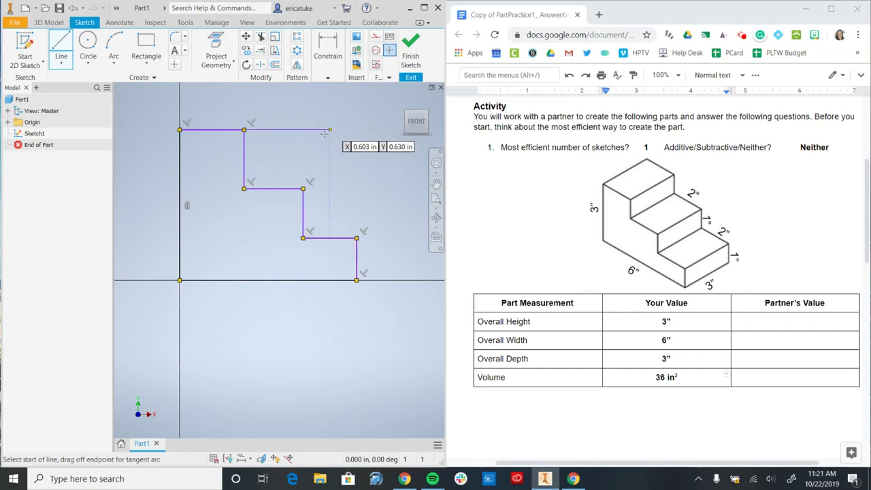
pyautogui.rightClick(306, 147)
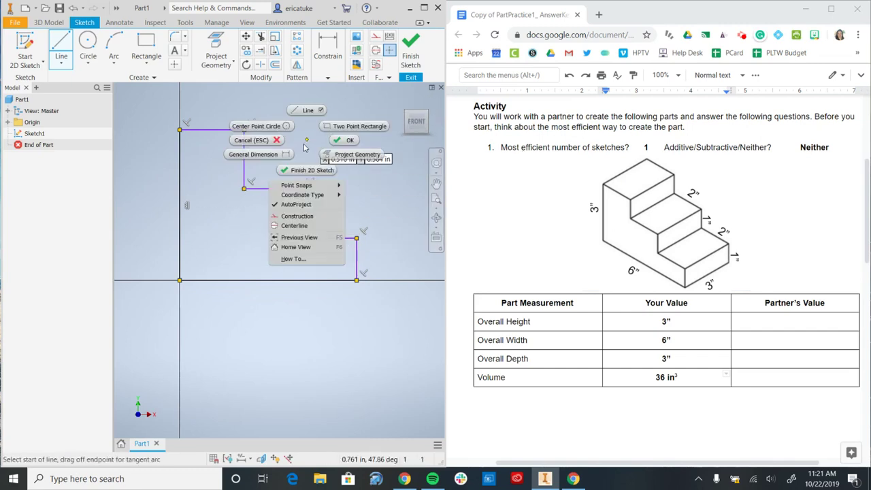
pyautogui.click(340, 143)
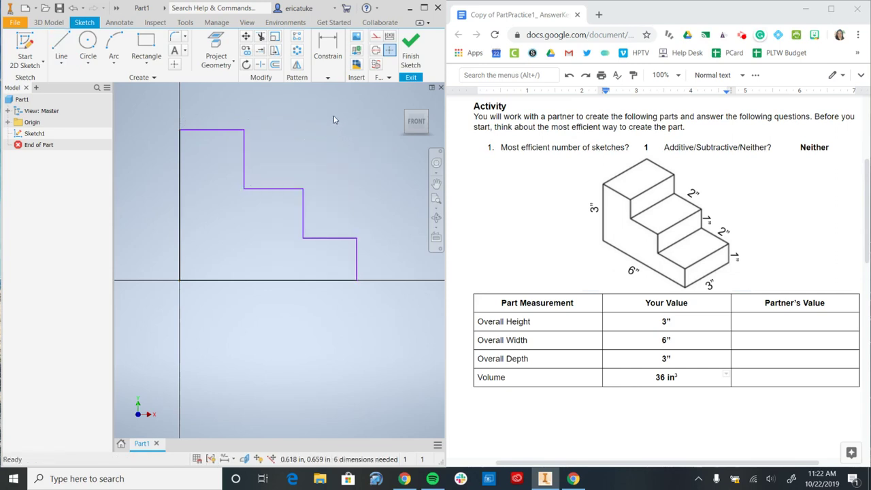
# Dimension the bottom edge of the profile to a 6 in width.
pyautogui.click(330, 47)
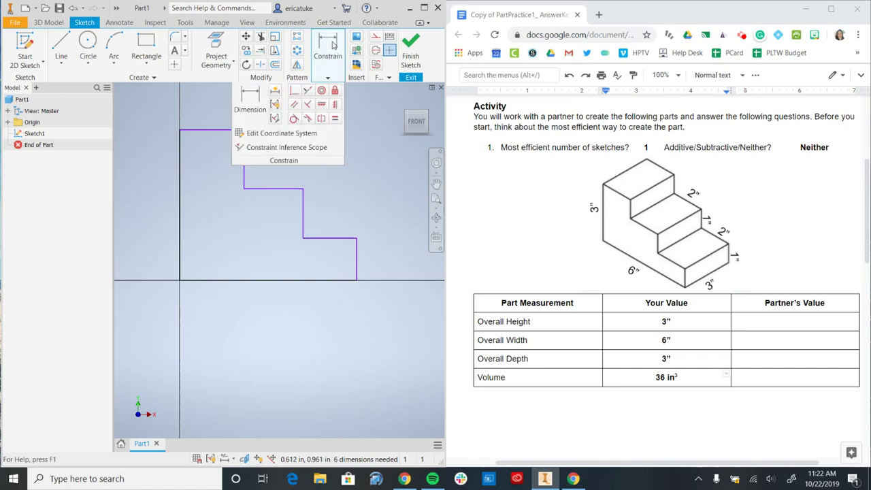
pyautogui.click(250, 99)
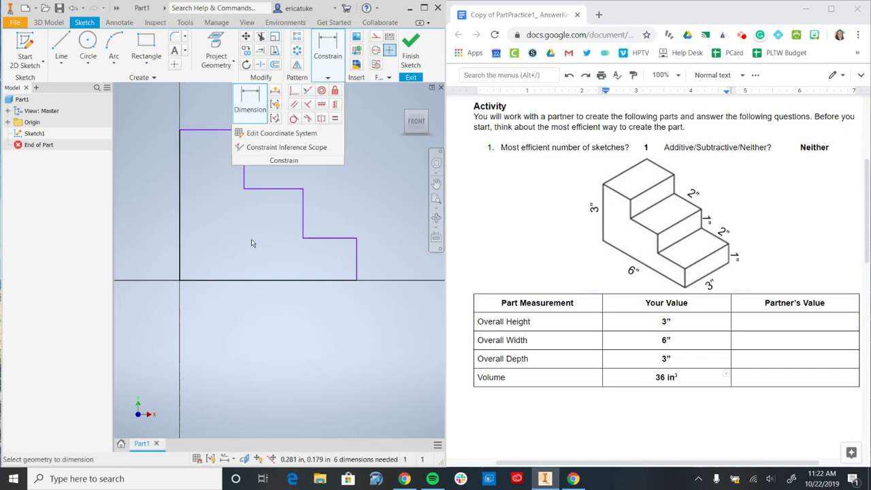
pyautogui.click(271, 281)
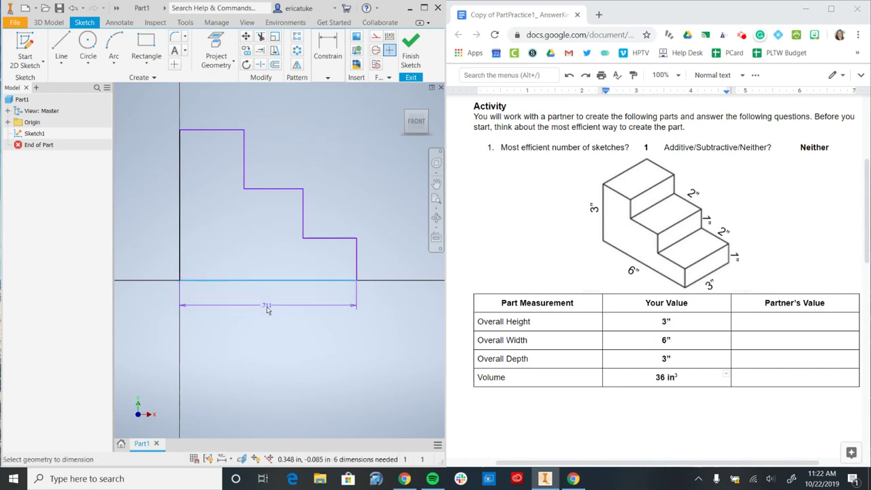
pyautogui.click(266, 316)
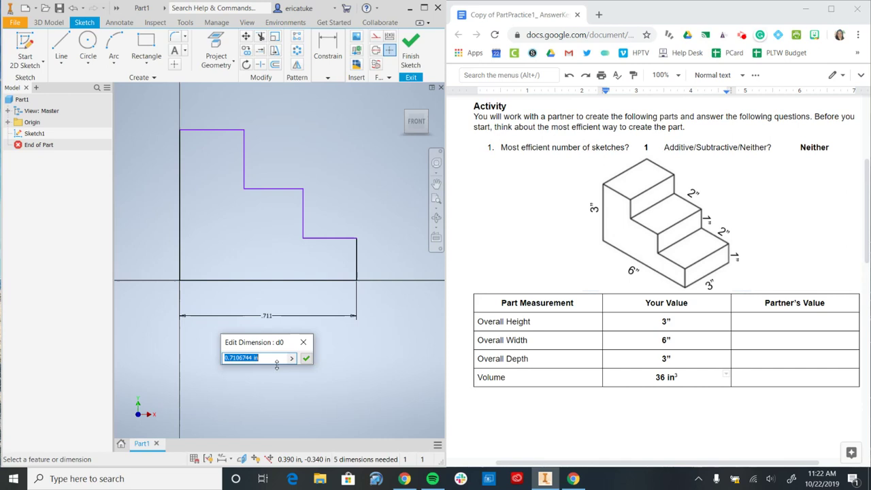
pyautogui.write('6')
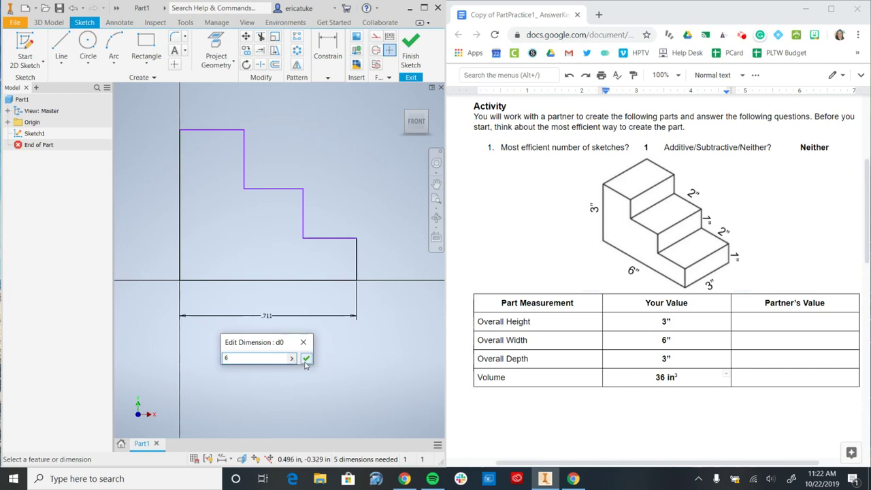
pyautogui.click(306, 358)
# Dimension the left vertical edge to a 3 in height.
pyautogui.scroll(5, 187, 315)
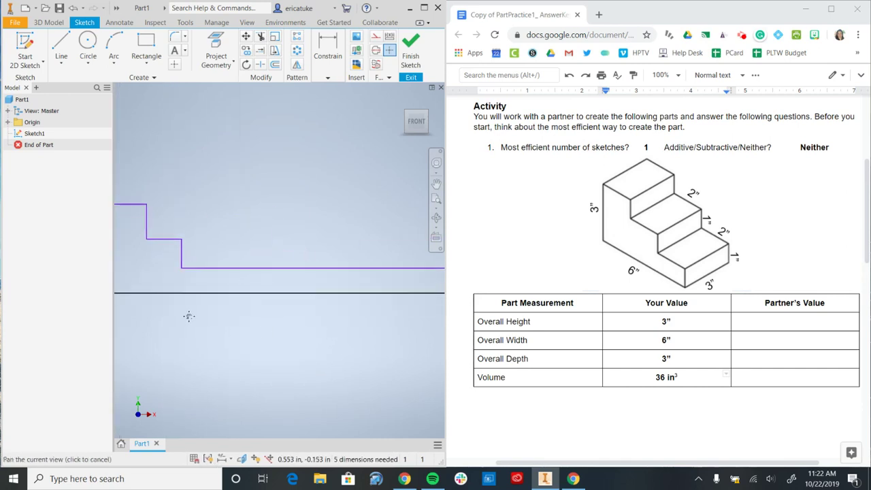
pyautogui.scroll(3, 199, 245)
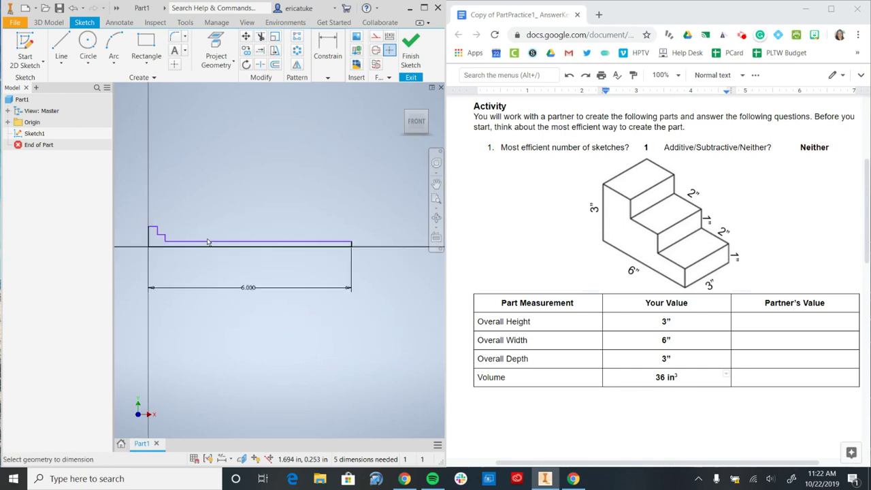
pyautogui.moveTo(148, 248); pyautogui.dragTo(189, 252, button='middle')
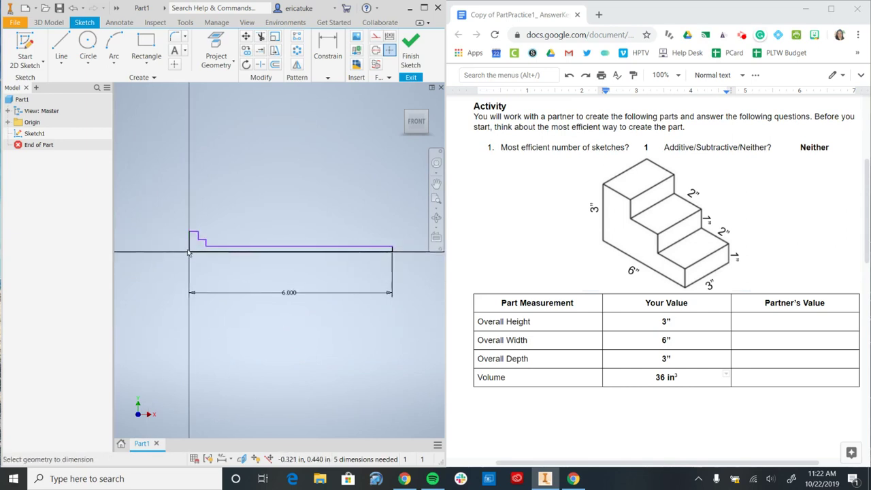
pyautogui.click(327, 77)
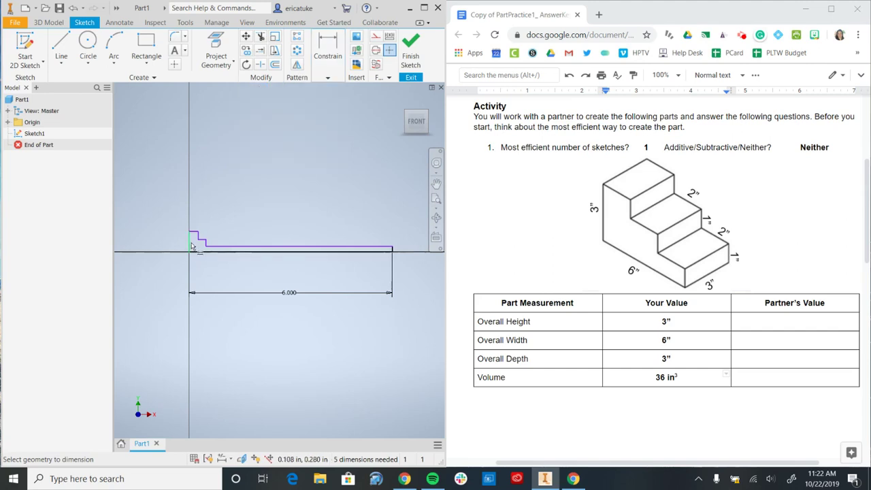
pyautogui.click(190, 242)
pyautogui.click(174, 245)
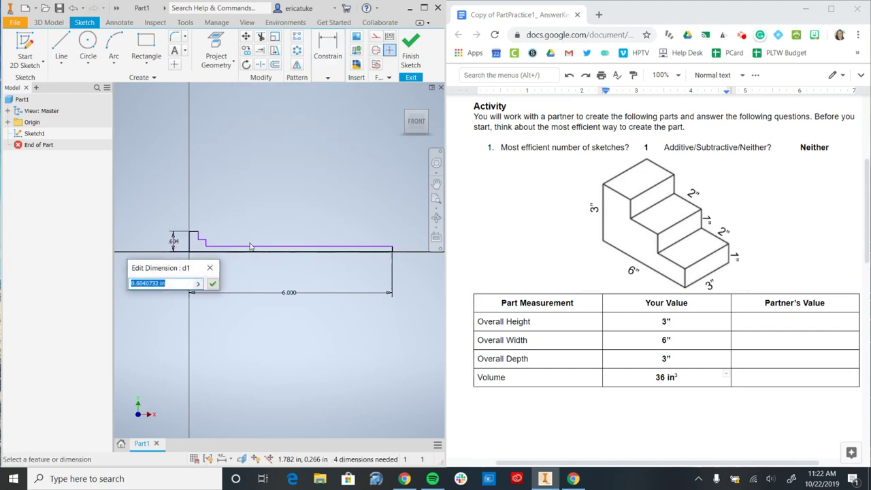
pyautogui.write('3')
pyautogui.press('Return')
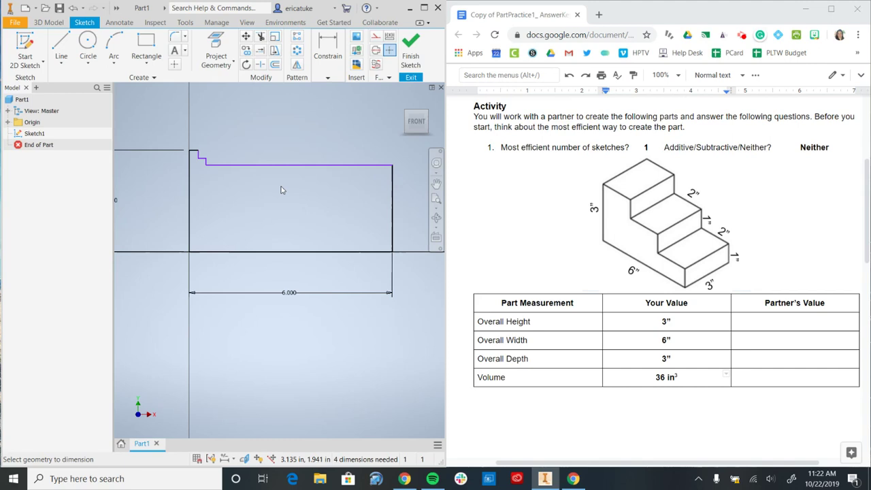
# Dimension the top and second step treads at 2 in each.
pyautogui.scroll(5, 198, 158)
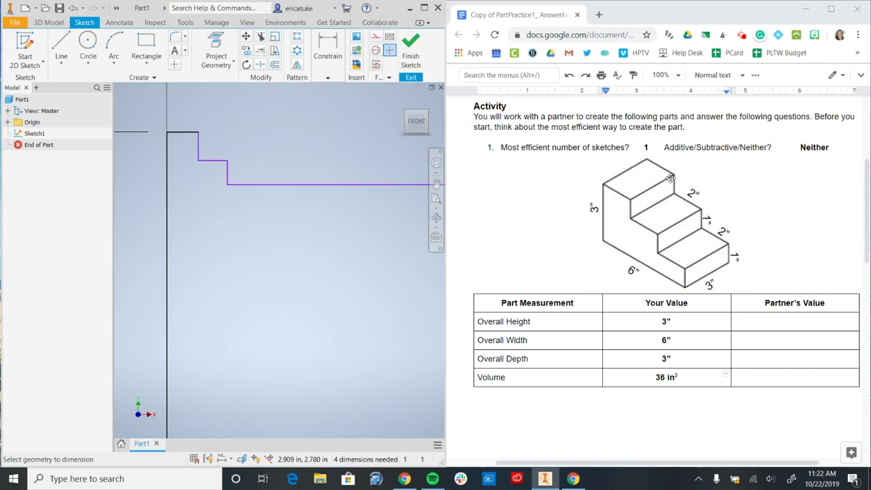
pyautogui.click(328, 76)
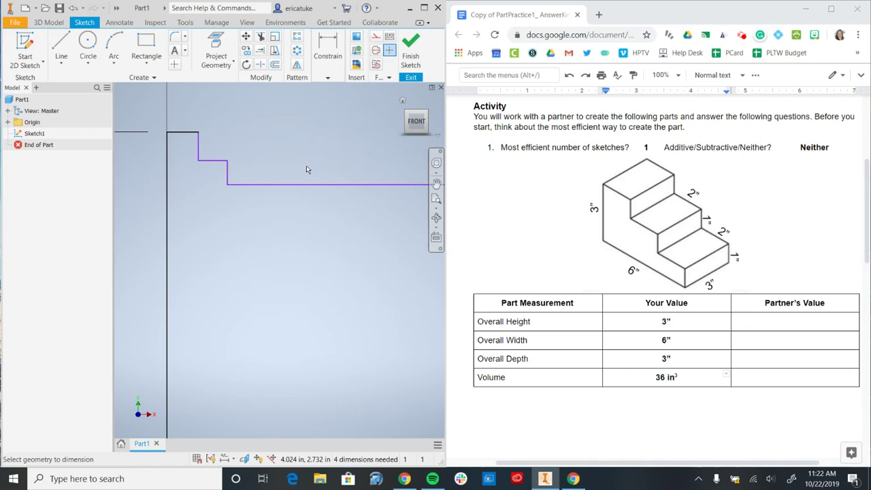
pyautogui.click(176, 132)
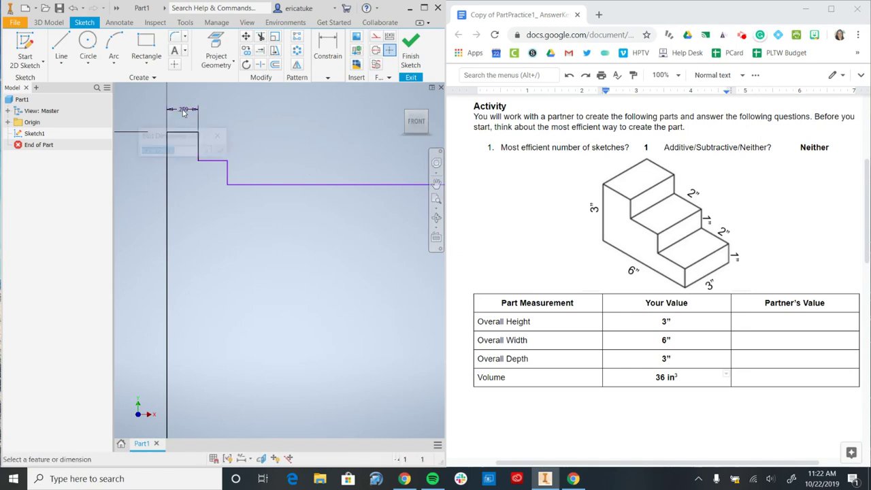
pyautogui.click(183, 113)
pyautogui.write('2')
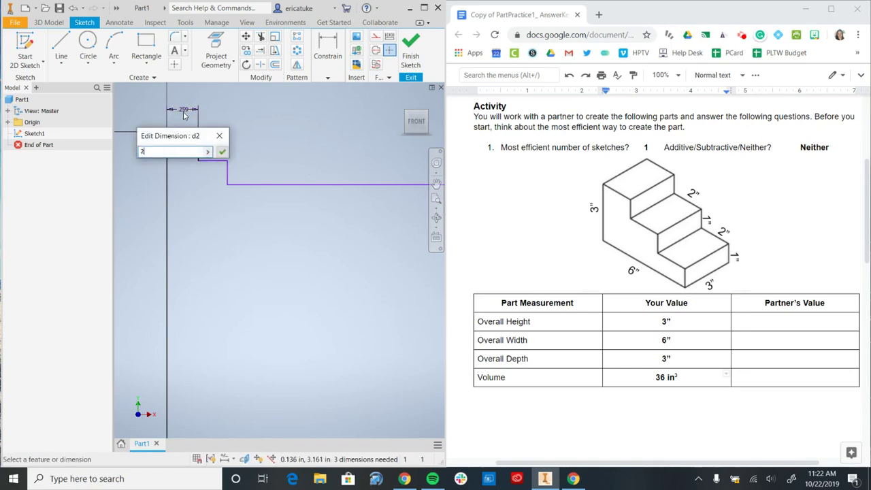
pyautogui.press('Return')
pyautogui.scroll(3, 194, 243)
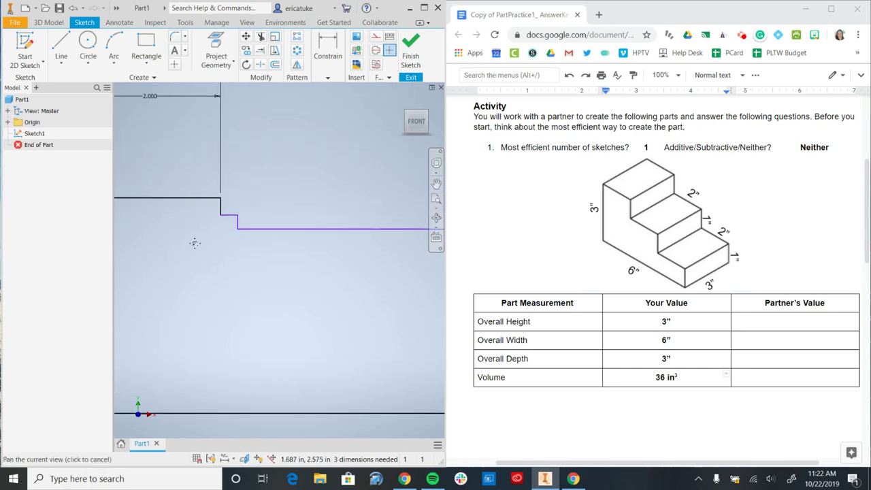
pyautogui.click(283, 250)
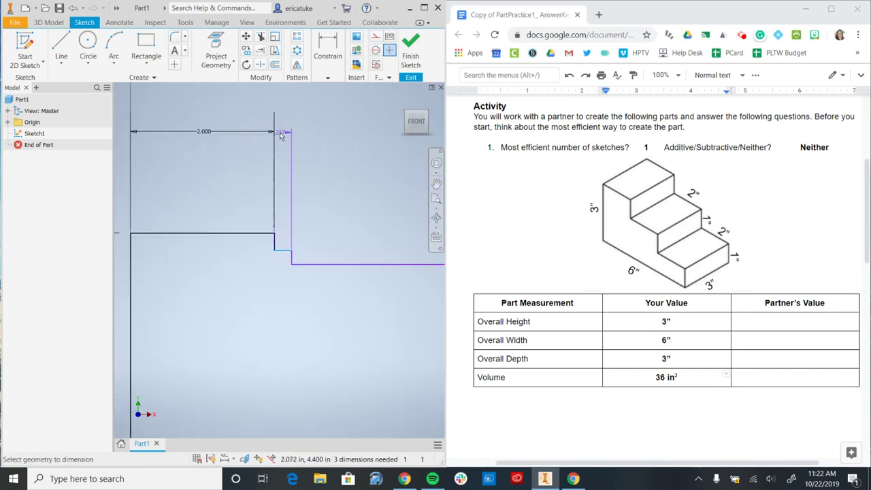
pyautogui.click(281, 133)
pyautogui.write('2')
pyautogui.press('Return')
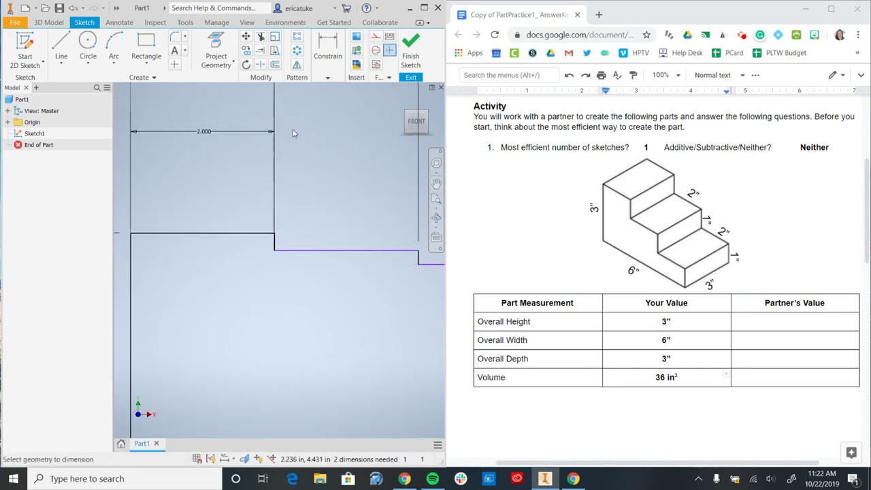
# Move the upper 2.000 dimension down to sit just above the profile.
pyautogui.scroll(2, 281, 313)
pyautogui.scroll(2, 347, 292)
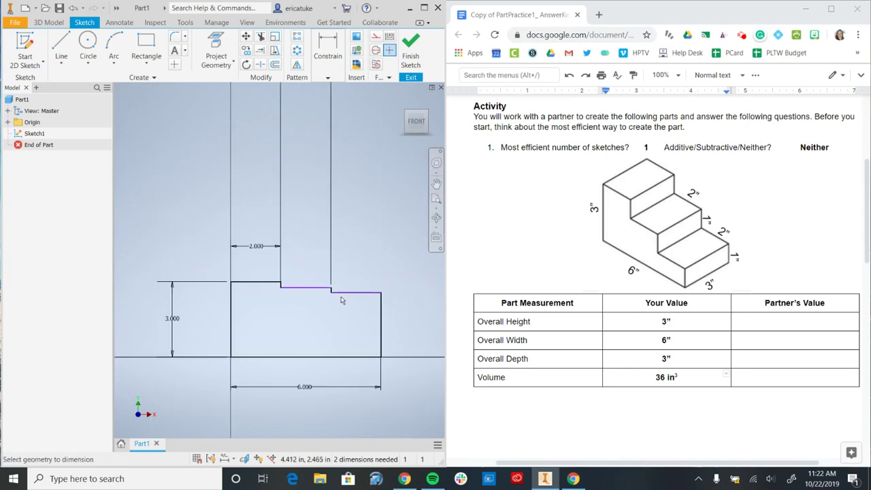
pyautogui.scroll(3, 341, 300)
pyautogui.click(306, 202)
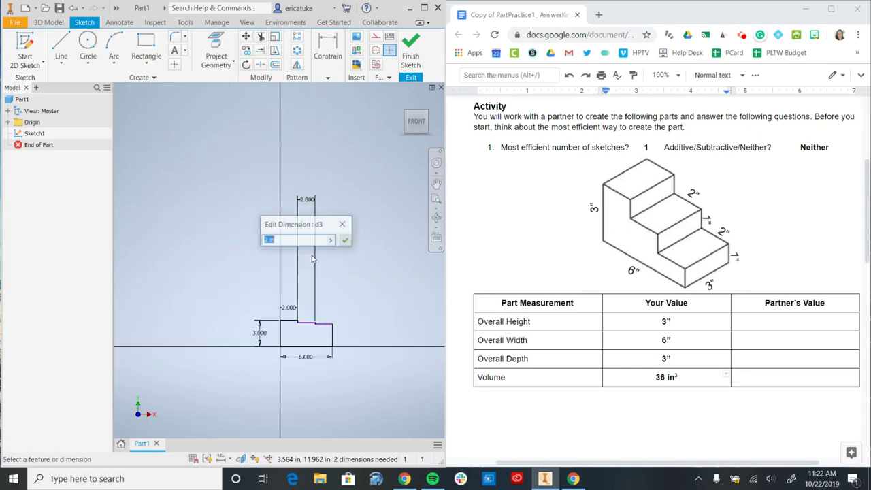
pyautogui.click(341, 224)
pyautogui.rightClick(315, 217)
pyautogui.press('Escape')
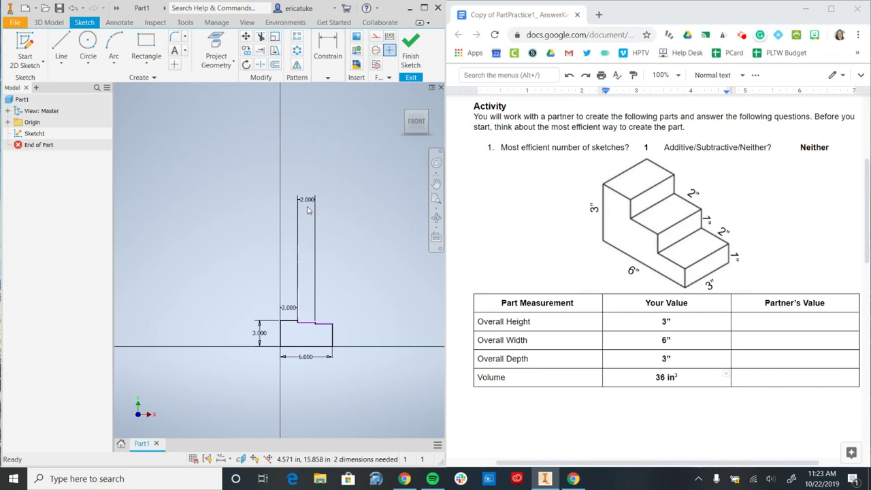
pyautogui.moveTo(307, 210); pyautogui.dragTo(306, 307)
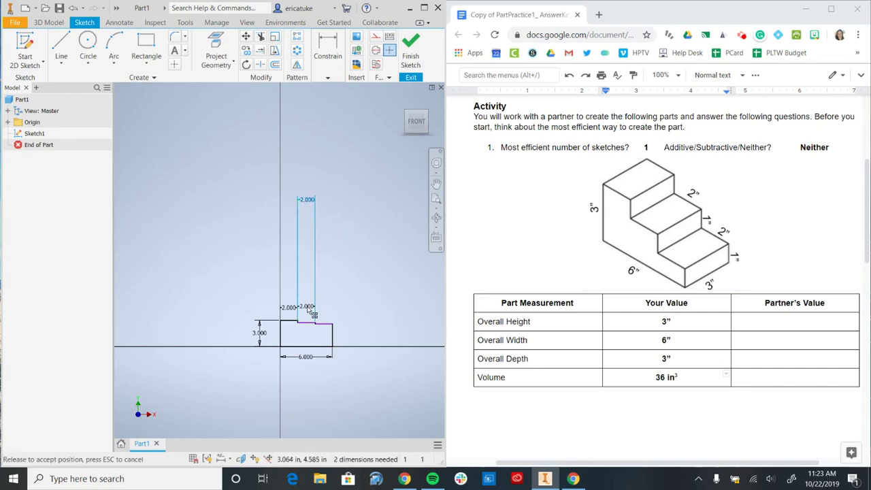
# Try dimensioning the third tread and cancel the over-constraint warning.
pyautogui.click(333, 39)
pyautogui.click(249, 102)
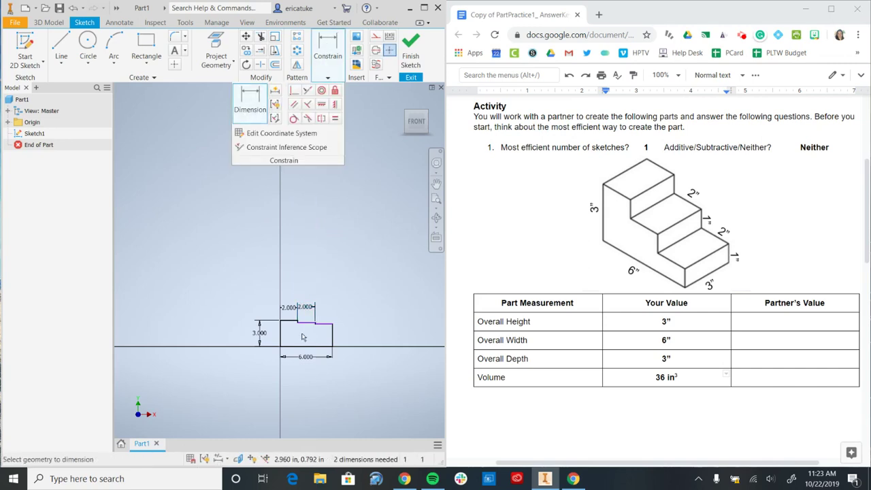
pyautogui.click(323, 324)
pyautogui.click(324, 311)
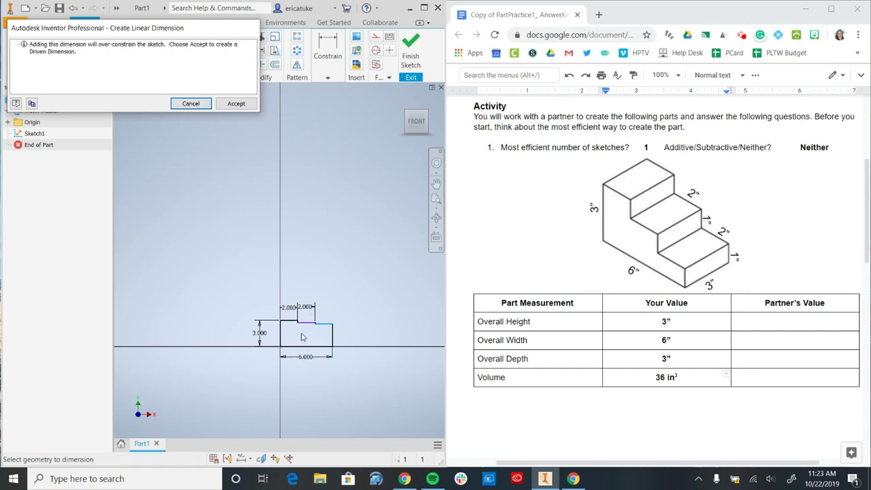
pyautogui.click(190, 104)
pyautogui.scroll(-3, 313, 331)
pyautogui.scroll(-3, 313, 332)
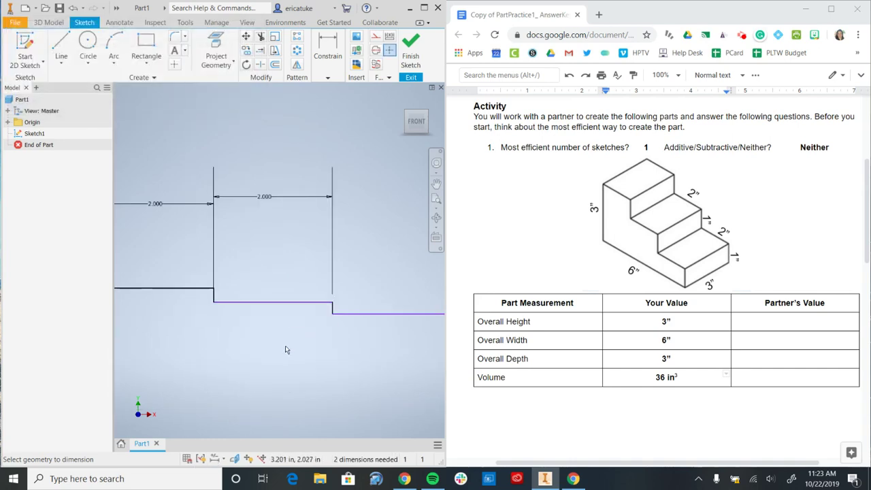
# Dimension the two upper step risers at 1 in each.
pyautogui.moveTo(286, 350)
pyautogui.mouseDown(button='middle')
pyautogui.moveTo(311, 259)
pyautogui.moveTo(304, 241)
pyautogui.mouseUp(button='middle')
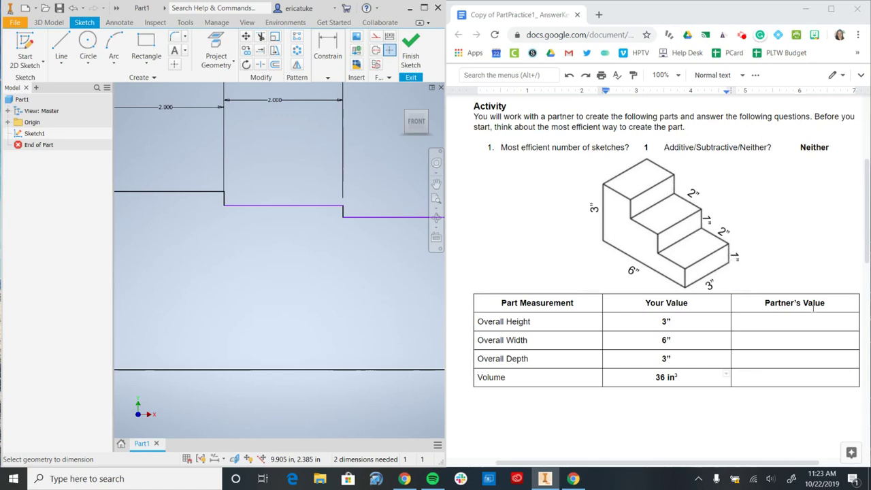
pyautogui.click(328, 76)
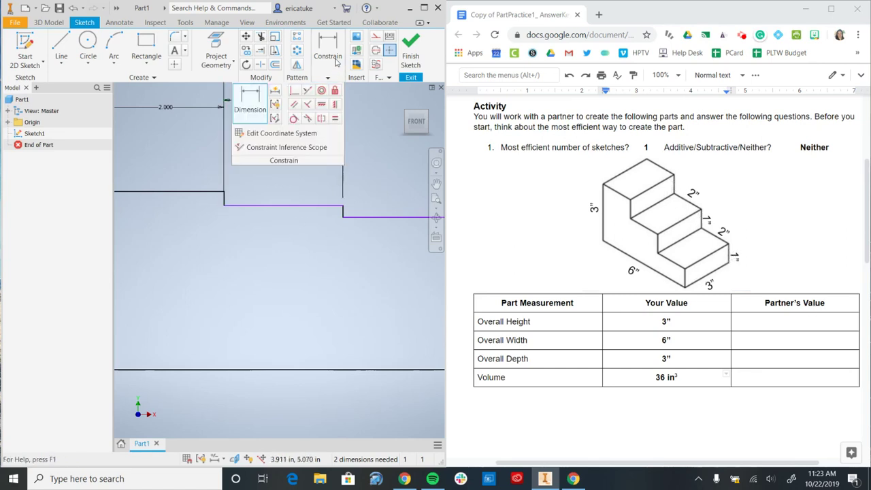
pyautogui.click(226, 204)
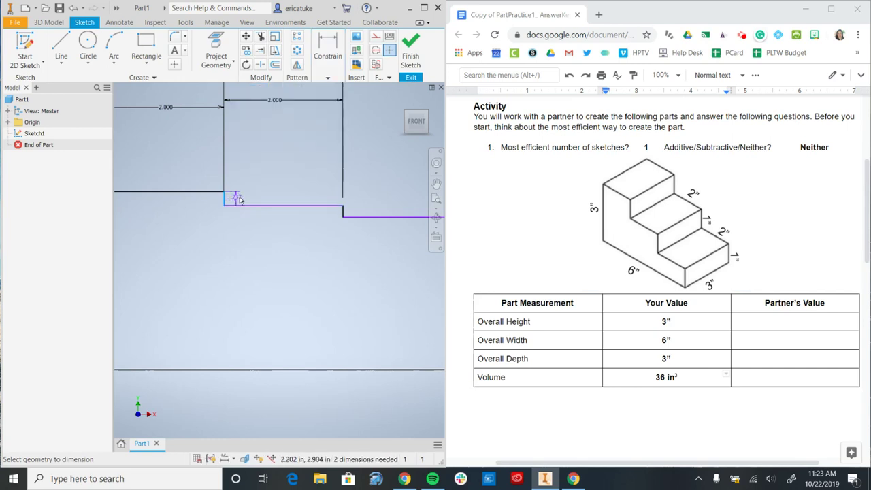
pyautogui.click(248, 196)
pyautogui.write('1')
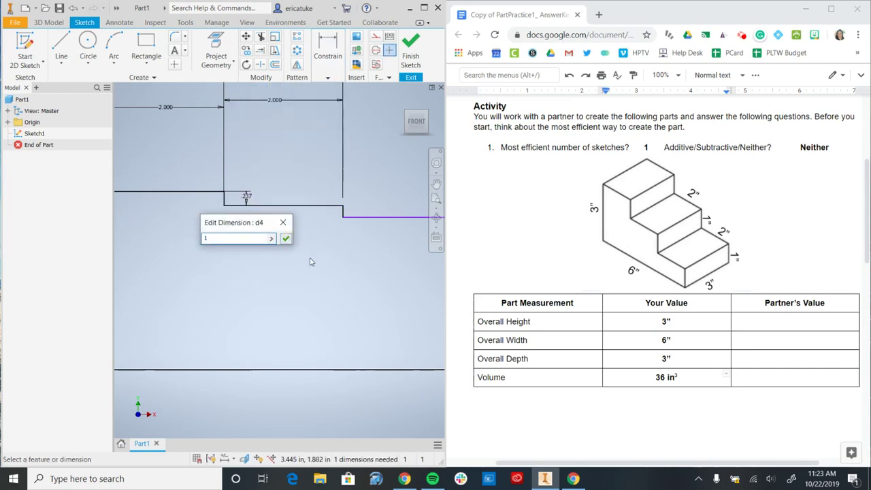
pyautogui.click(285, 238)
pyautogui.click(343, 257)
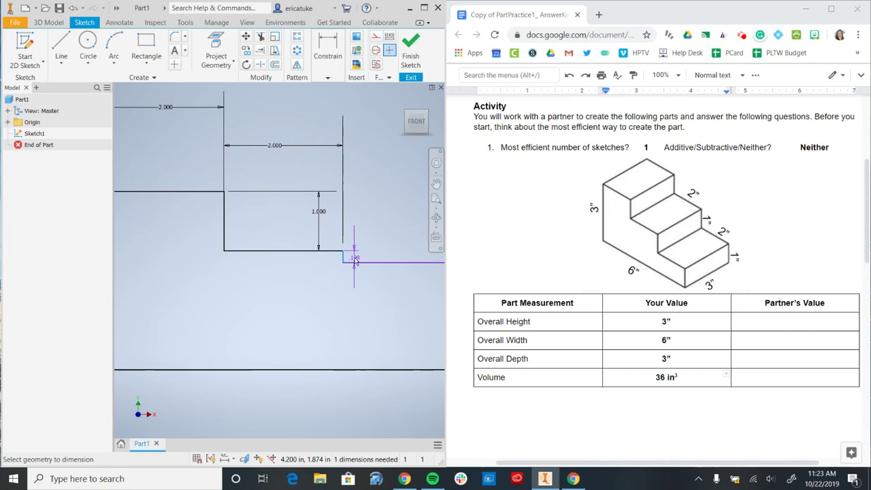
pyautogui.click(352, 257)
pyautogui.write('1')
pyautogui.click(393, 299)
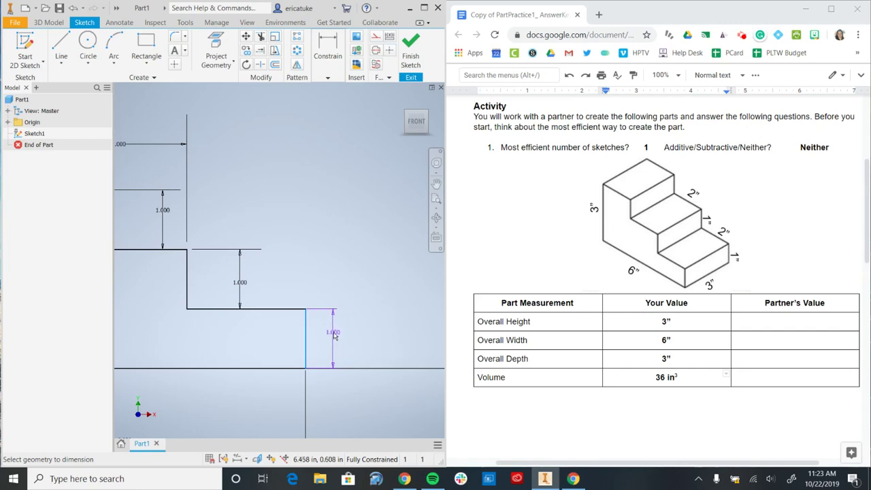
# Discard the over-constraining dimension on the lowest riser and frame the whole profile.
pyautogui.click(334, 338)
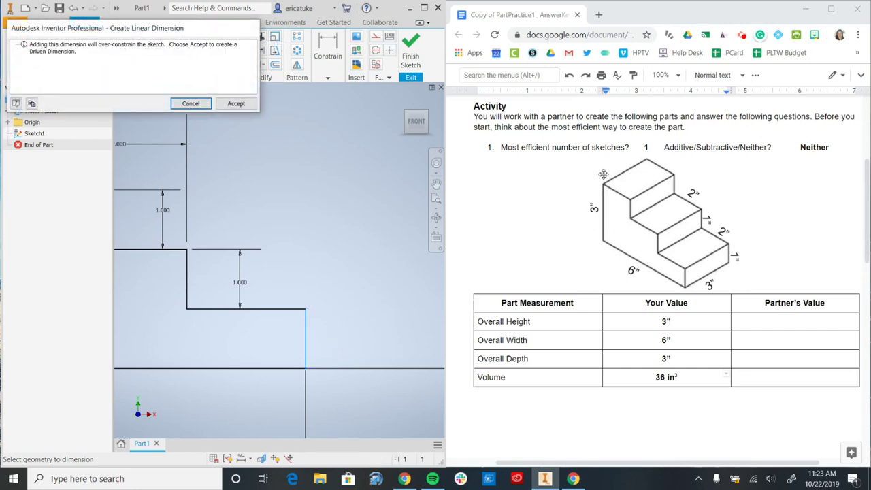
pyautogui.click(190, 103)
pyautogui.moveTo(266, 233)
pyautogui.mouseDown(button='middle')
pyautogui.moveTo(346, 177)
pyautogui.moveTo(371, 189)
pyautogui.moveTo(346, 176)
pyautogui.mouseUp(button='middle')
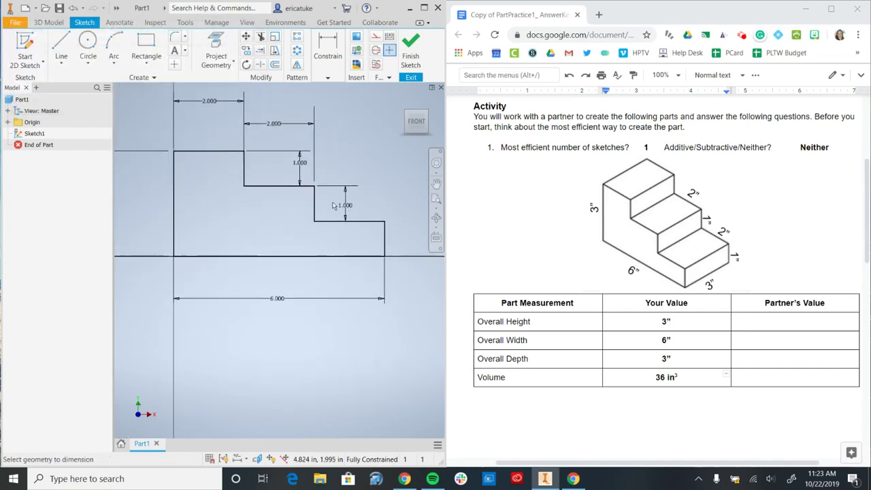
# Dismiss the marking menu and finish Sketch1.
pyautogui.rightClick(345, 140)
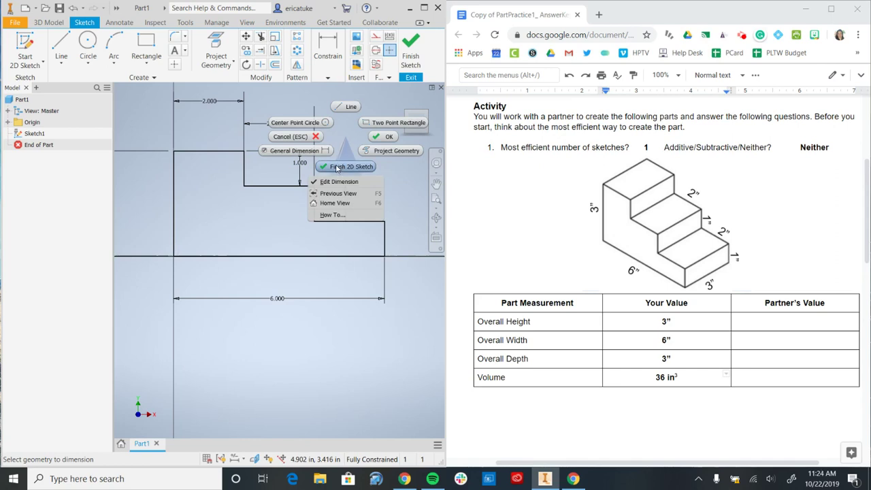
pyautogui.press('Escape')
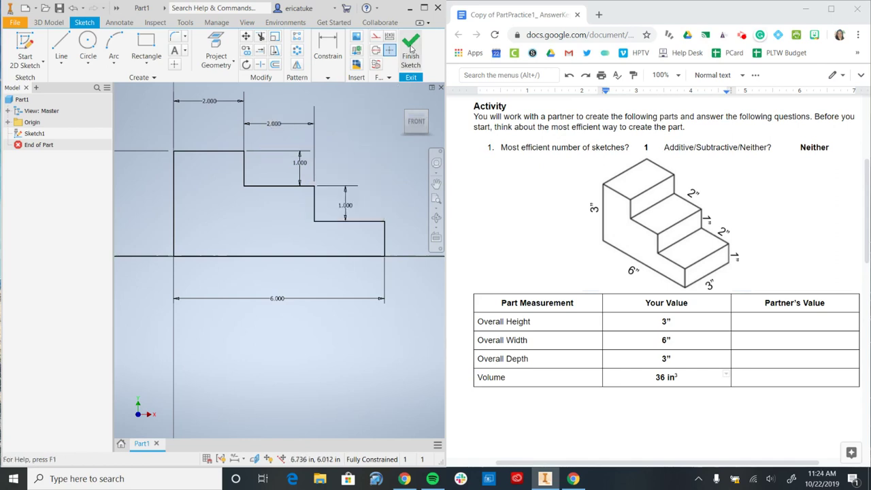
pyautogui.click(410, 47)
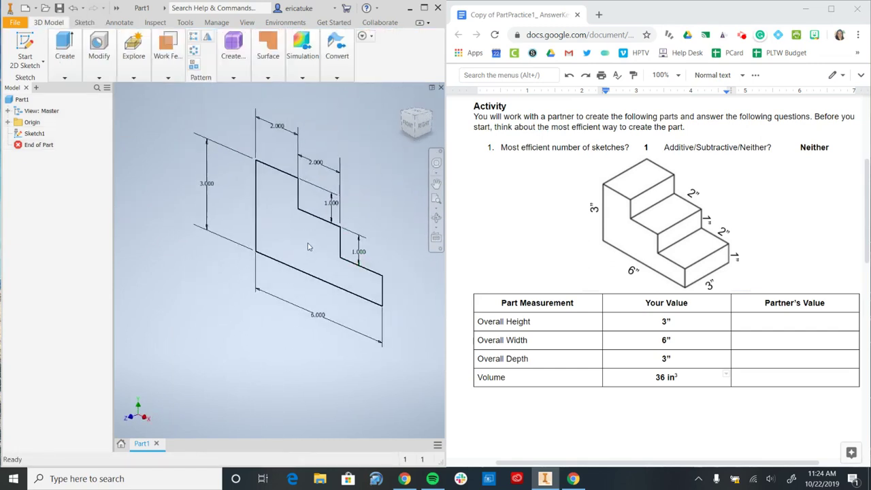
# Extrude the staircase profile 3 in deep to create Extrusion1.
pyautogui.click(59, 77)
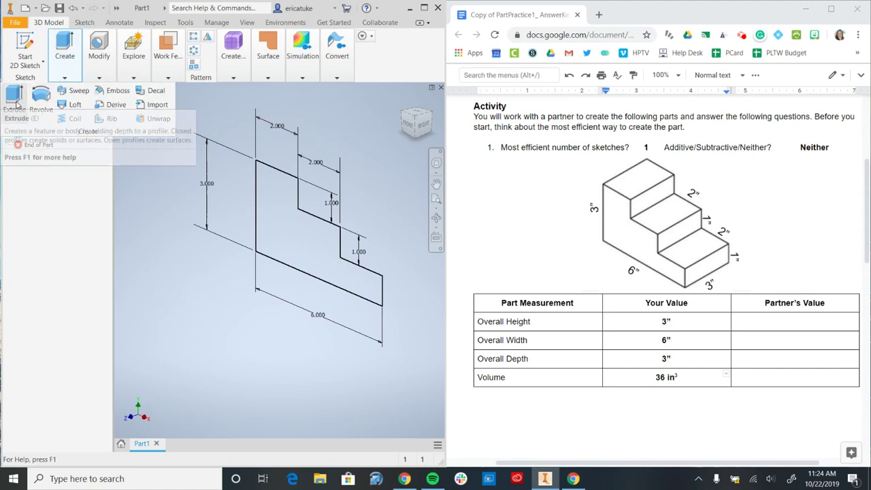
pyautogui.click(15, 102)
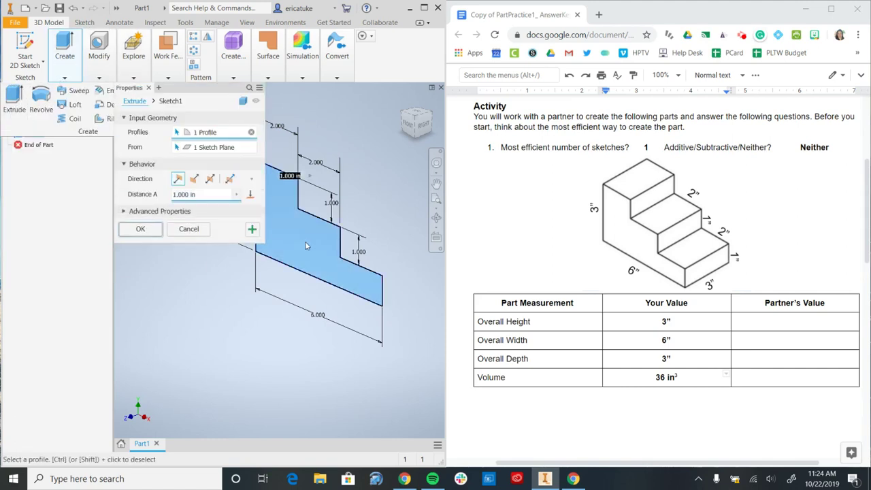
pyautogui.moveTo(313, 241); pyautogui.dragTo(366, 191, button='middle')
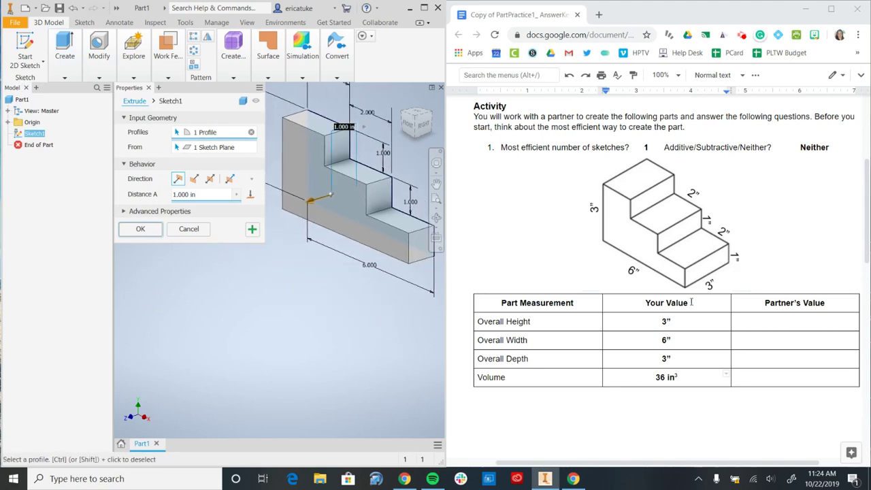
pyautogui.click(197, 194)
pyautogui.write('3')
pyautogui.click(140, 229)
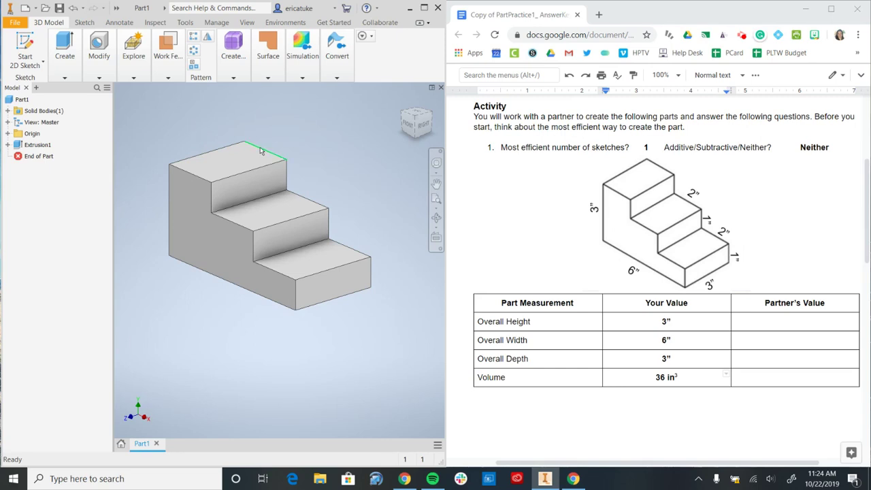
pyautogui.click(15, 24)
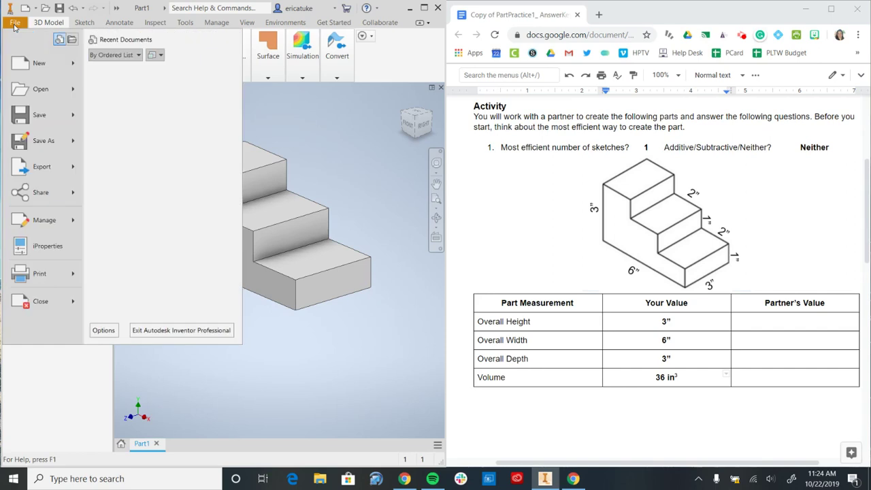
pyautogui.click(42, 246)
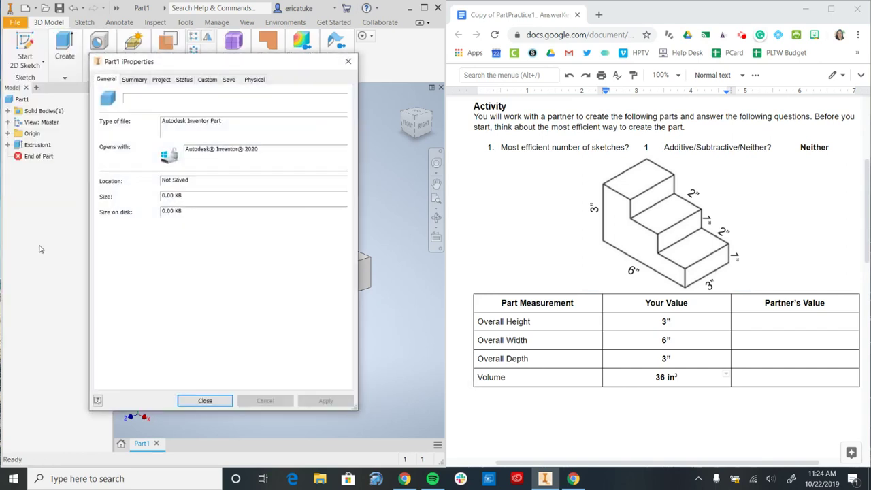
pyautogui.click(253, 80)
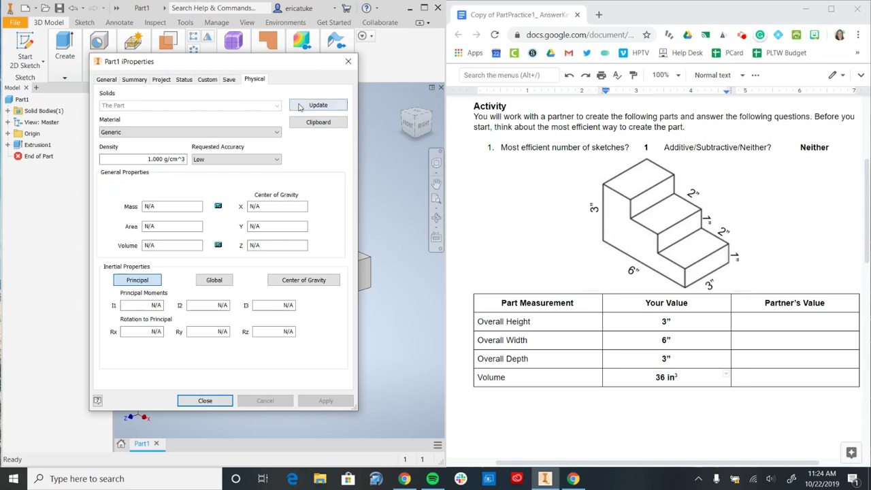
pyautogui.click(303, 107)
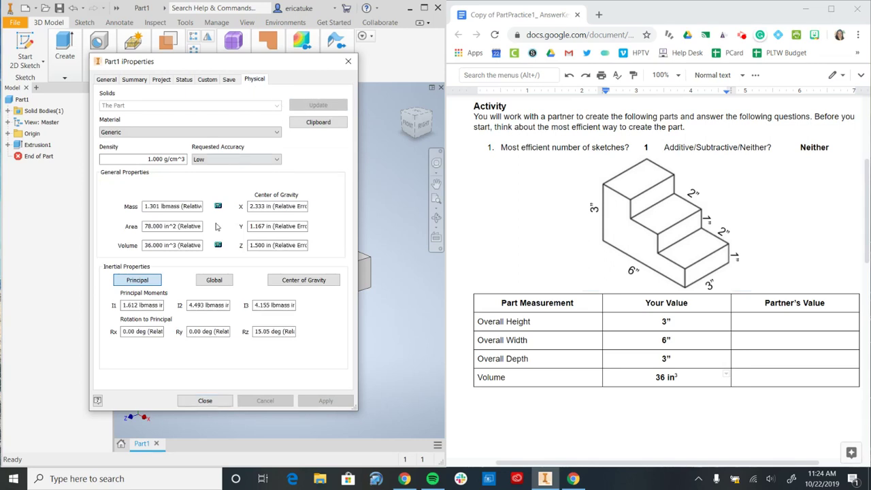
pyautogui.moveTo(145, 245); pyautogui.dragTo(175, 242)
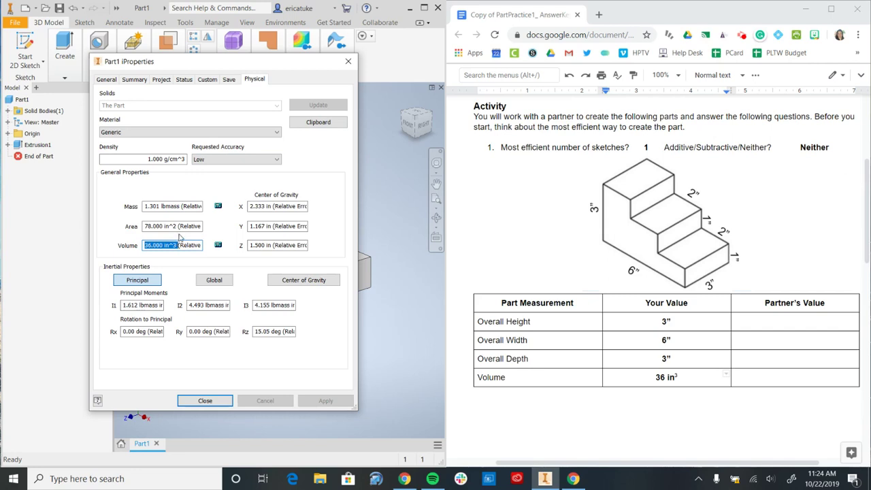
pyautogui.click(179, 227)
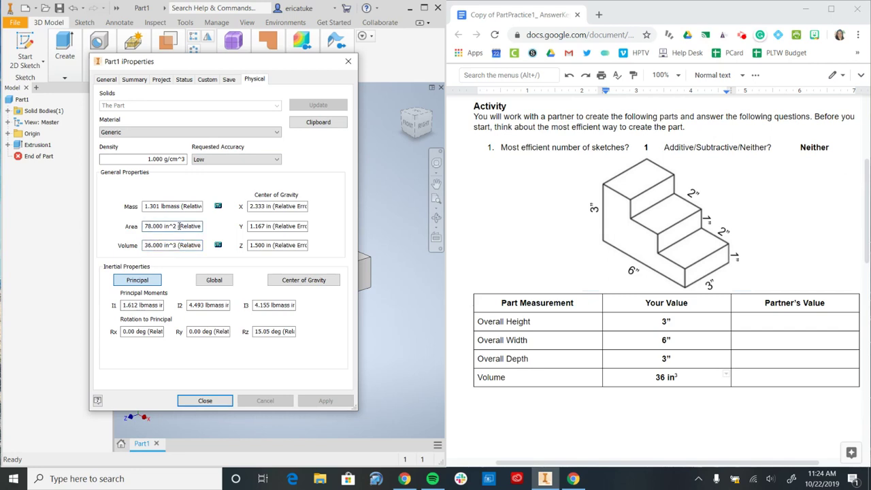
pyautogui.moveTo(179, 226); pyautogui.dragTo(141, 228)
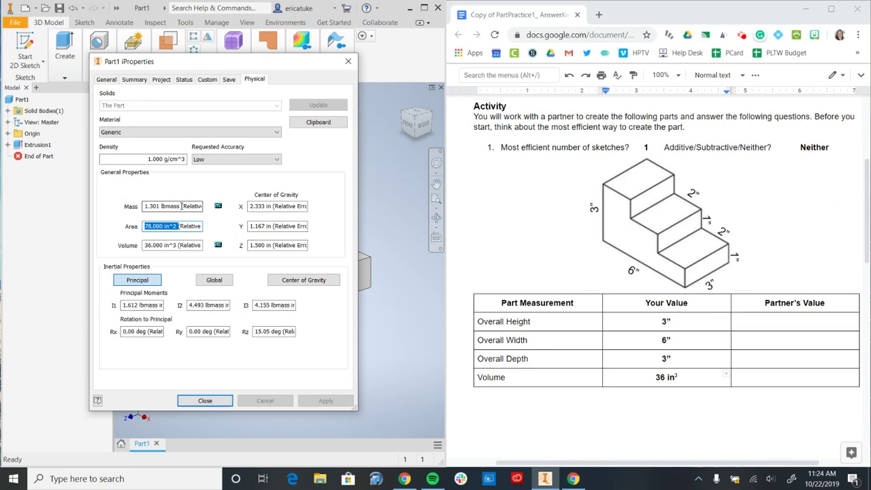
pyautogui.moveTo(182, 206); pyautogui.dragTo(124, 211)
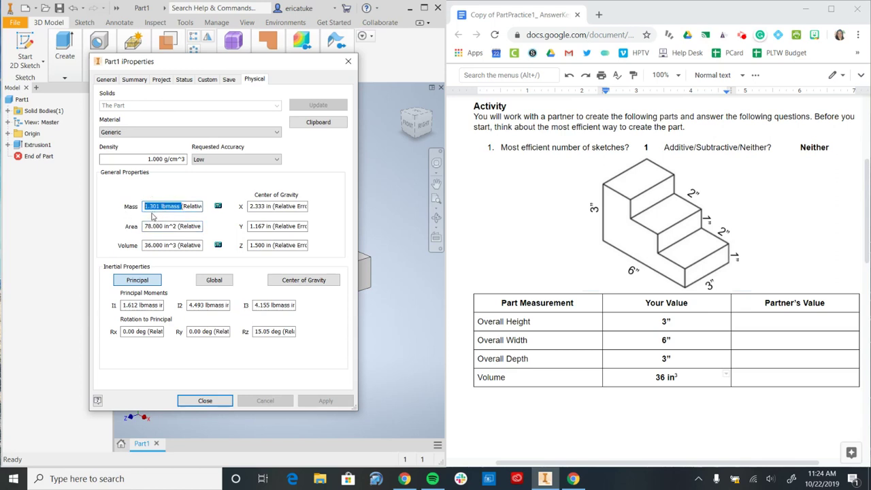
pyautogui.click(191, 401)
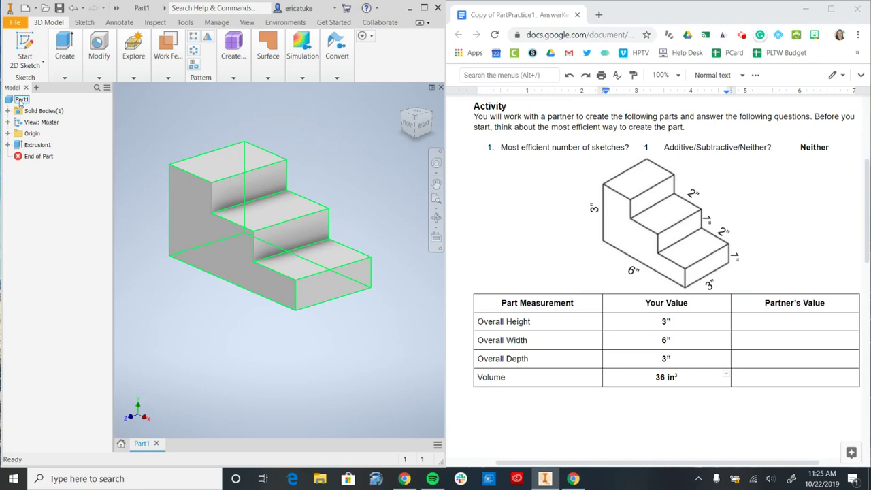
pyautogui.rightClick(21, 102)
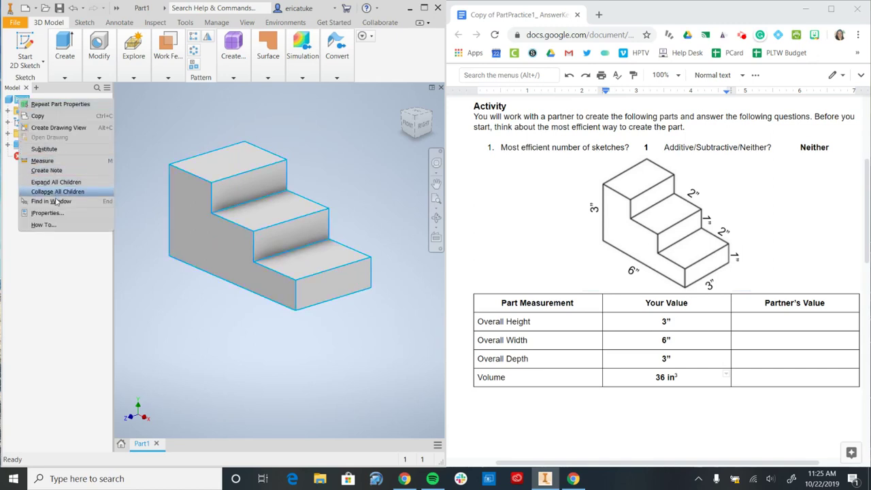
pyautogui.click(49, 213)
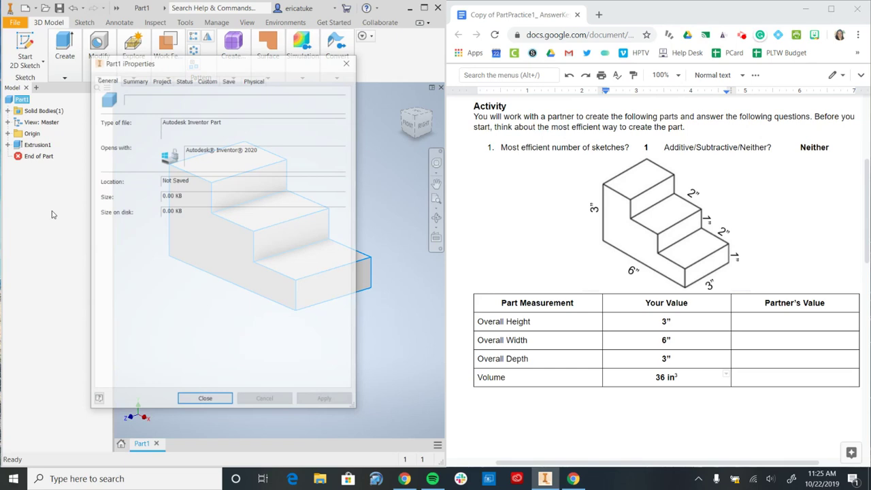
pyautogui.click(256, 80)
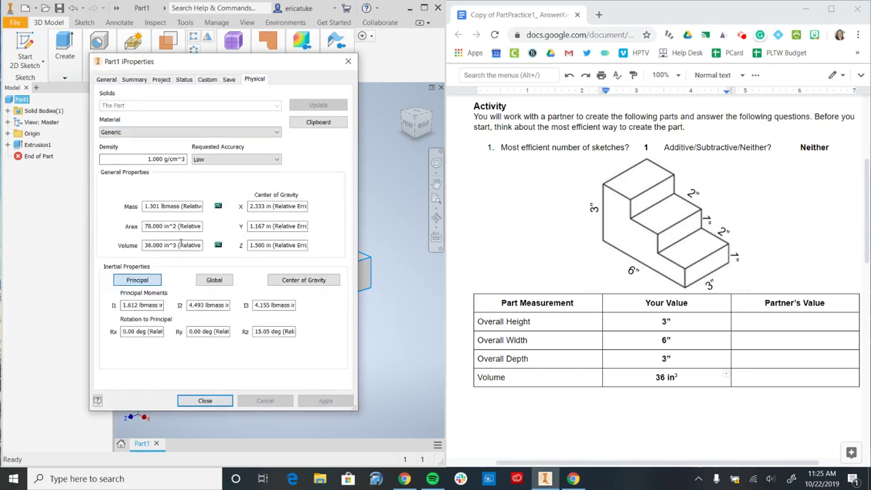
pyautogui.moveTo(181, 244); pyautogui.dragTo(129, 249)
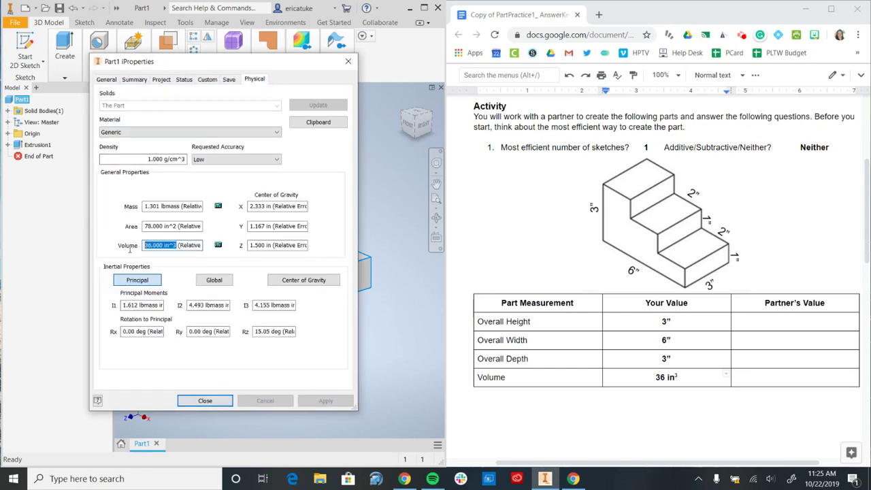
pyautogui.click(220, 400)
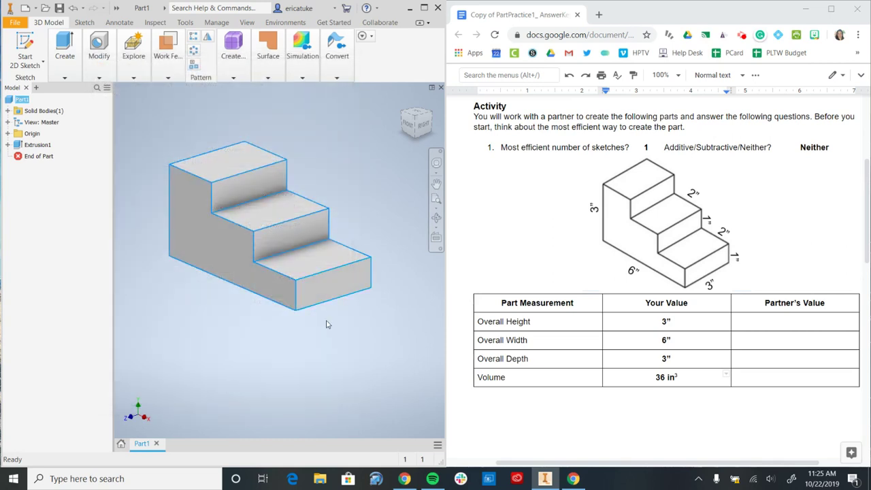